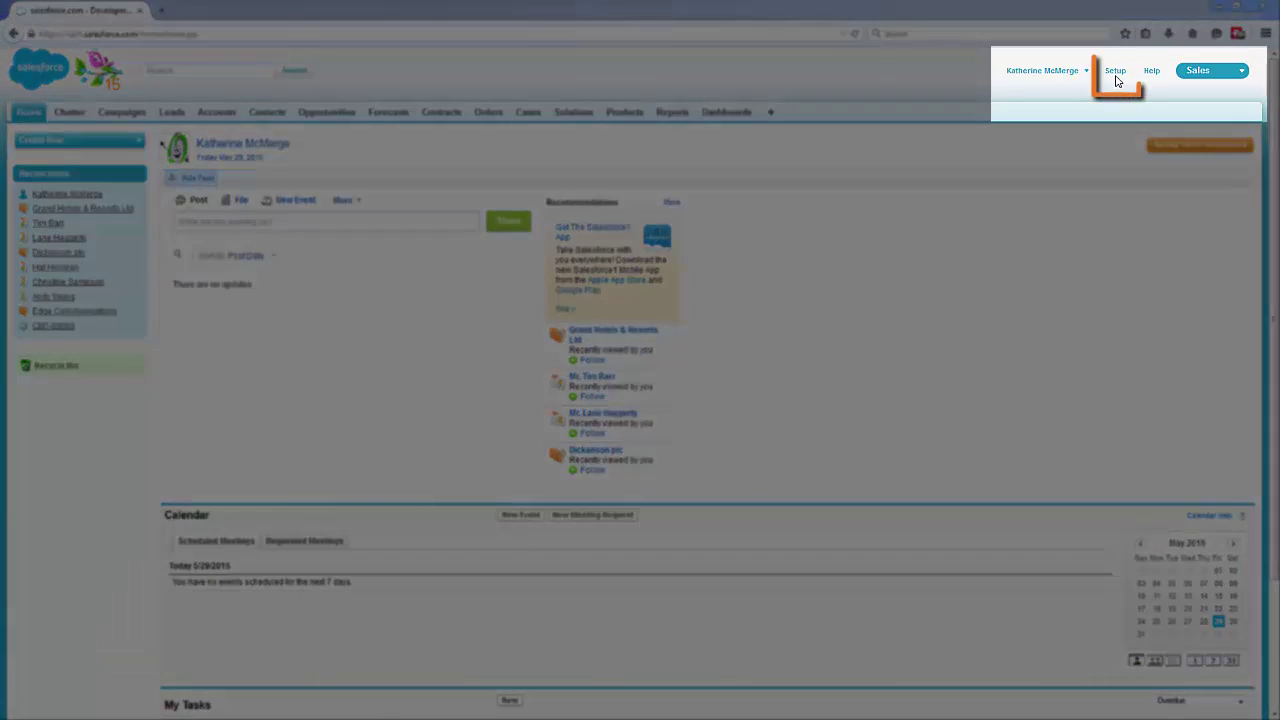
Go to Setup's Installed Packages list to see Conga Composer at version 7.2
{"action": "left_click", "coordinate": [1116, 72]}
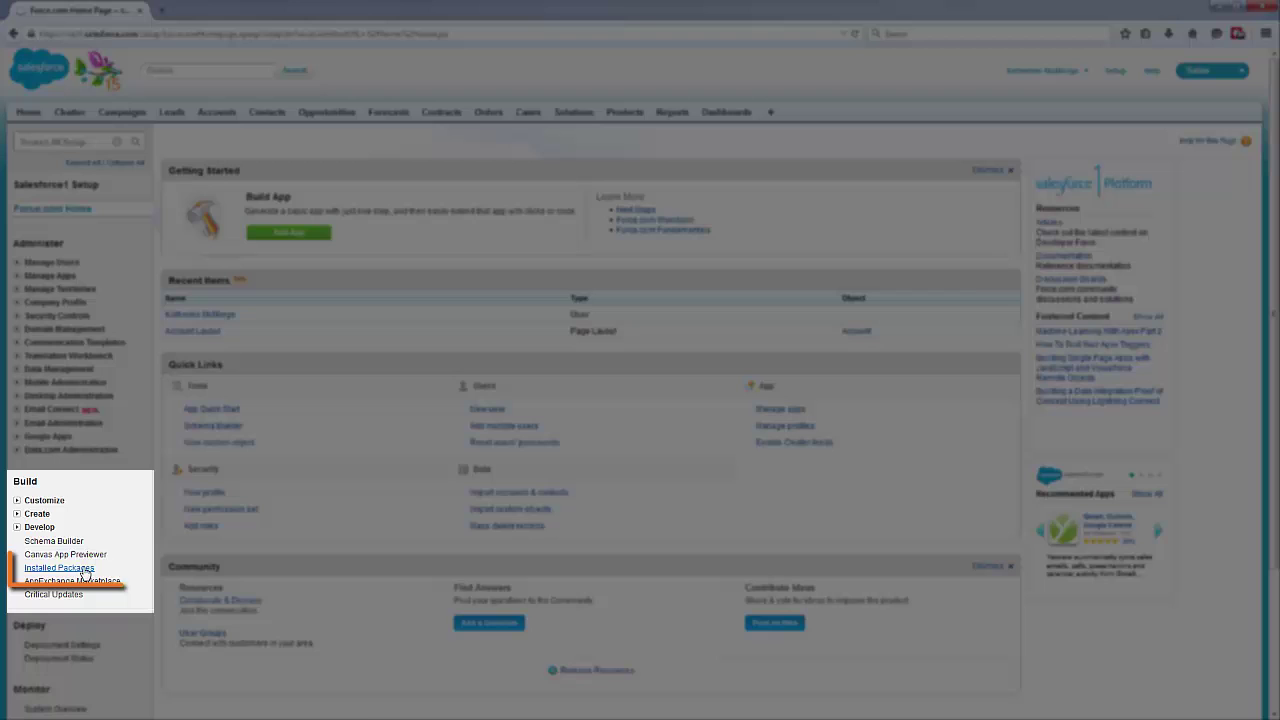
{"action": "left_click", "coordinate": [84, 570]}
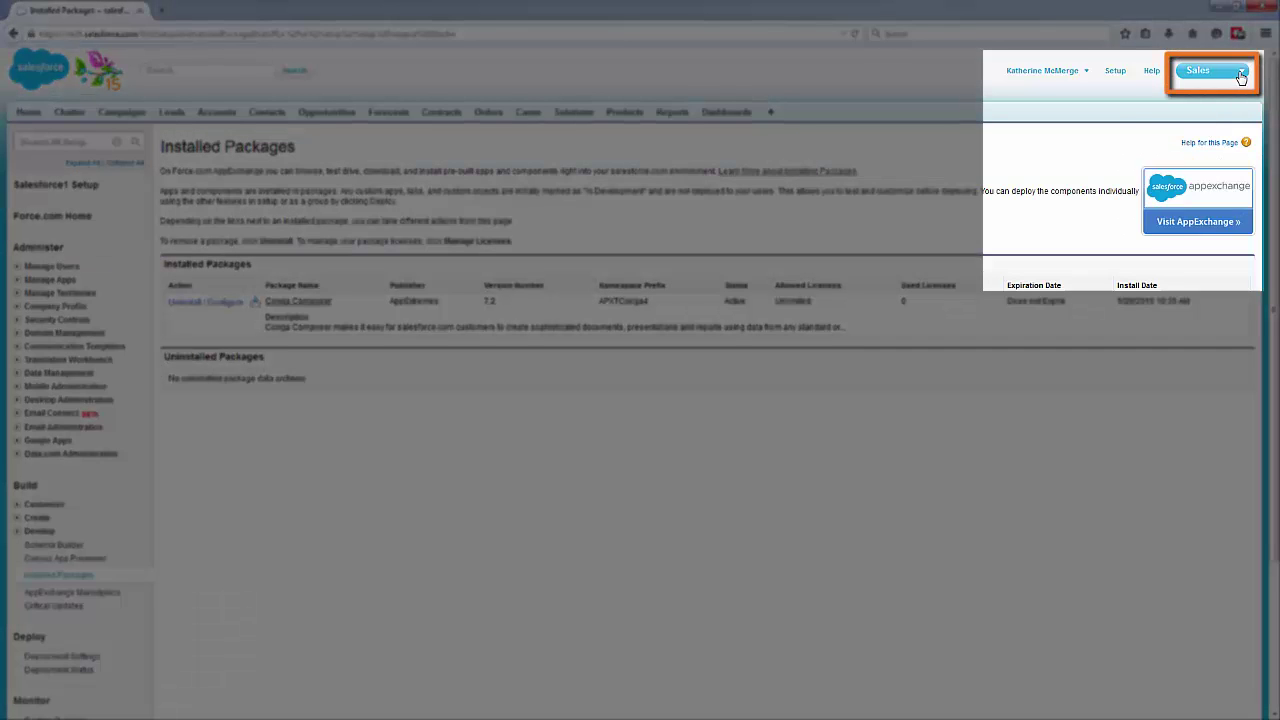
Search AppExchange for 'conga composer' and bring up the Conga Composer listing
{"action": "left_click", "coordinate": [1241, 72]}
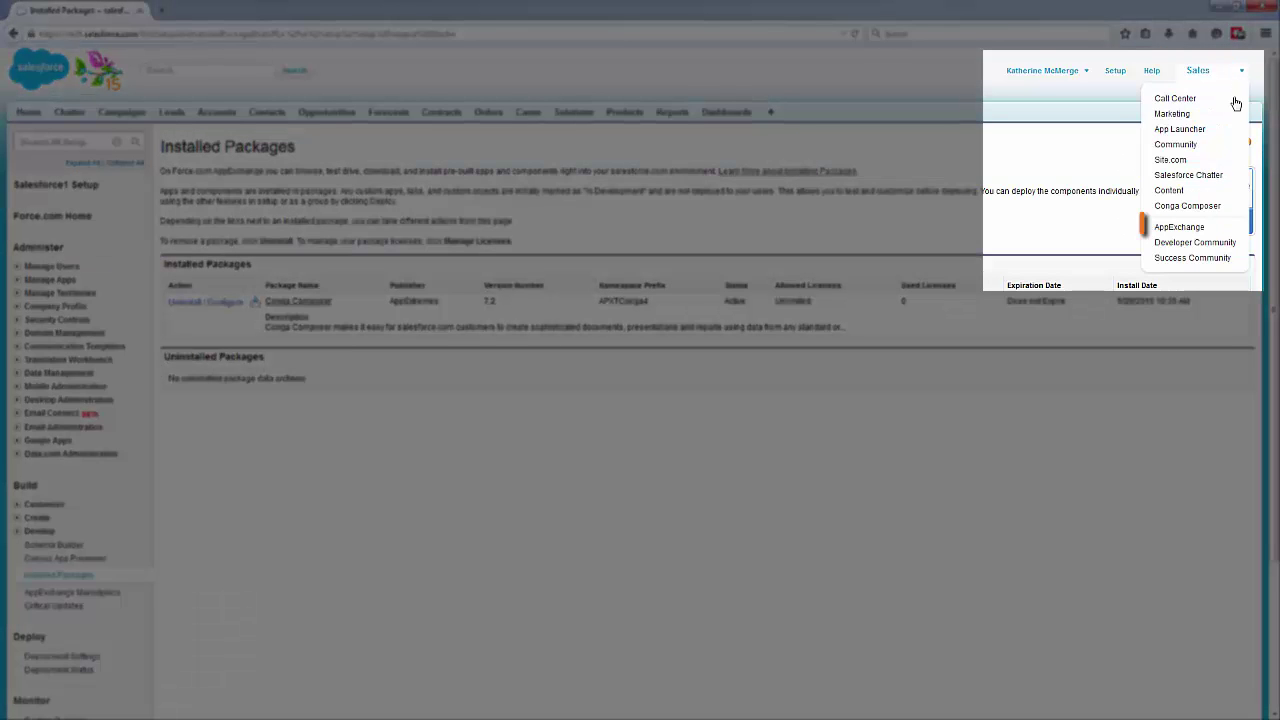
{"action": "left_click", "coordinate": [1216, 232]}
{"action": "left_click", "coordinate": [433, 71]}
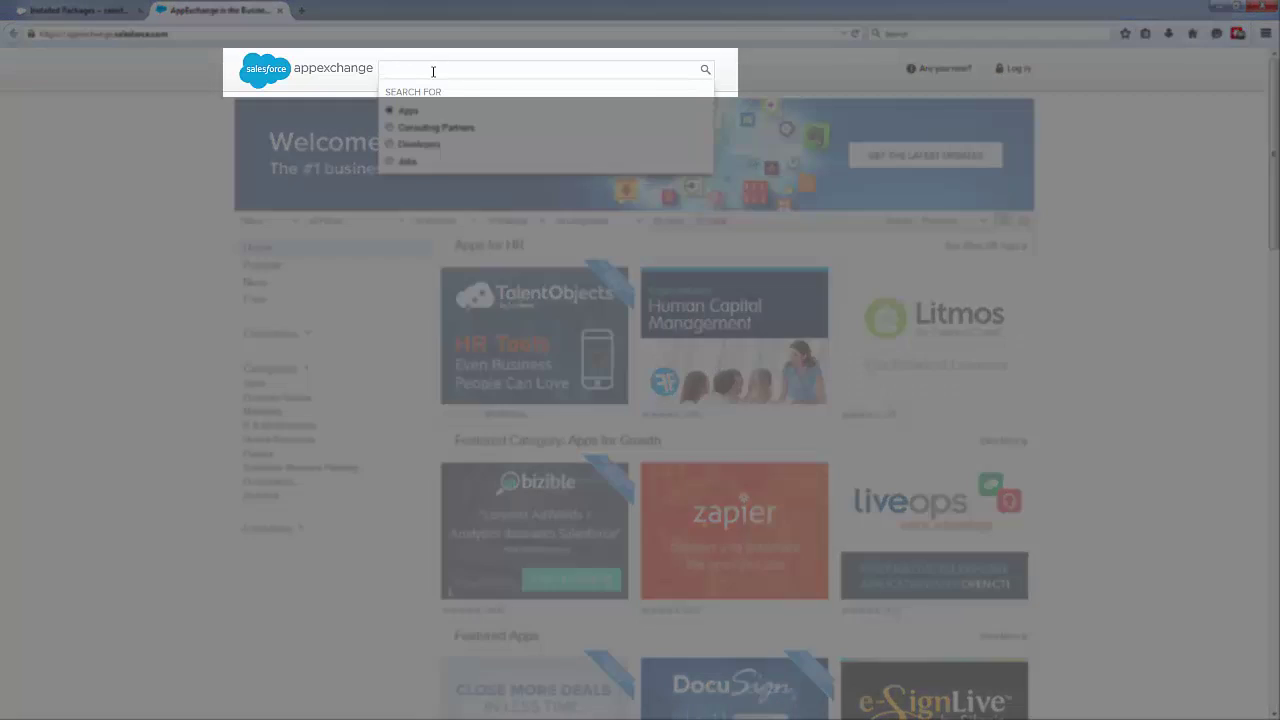
{"action": "type", "text": "conga composer"}
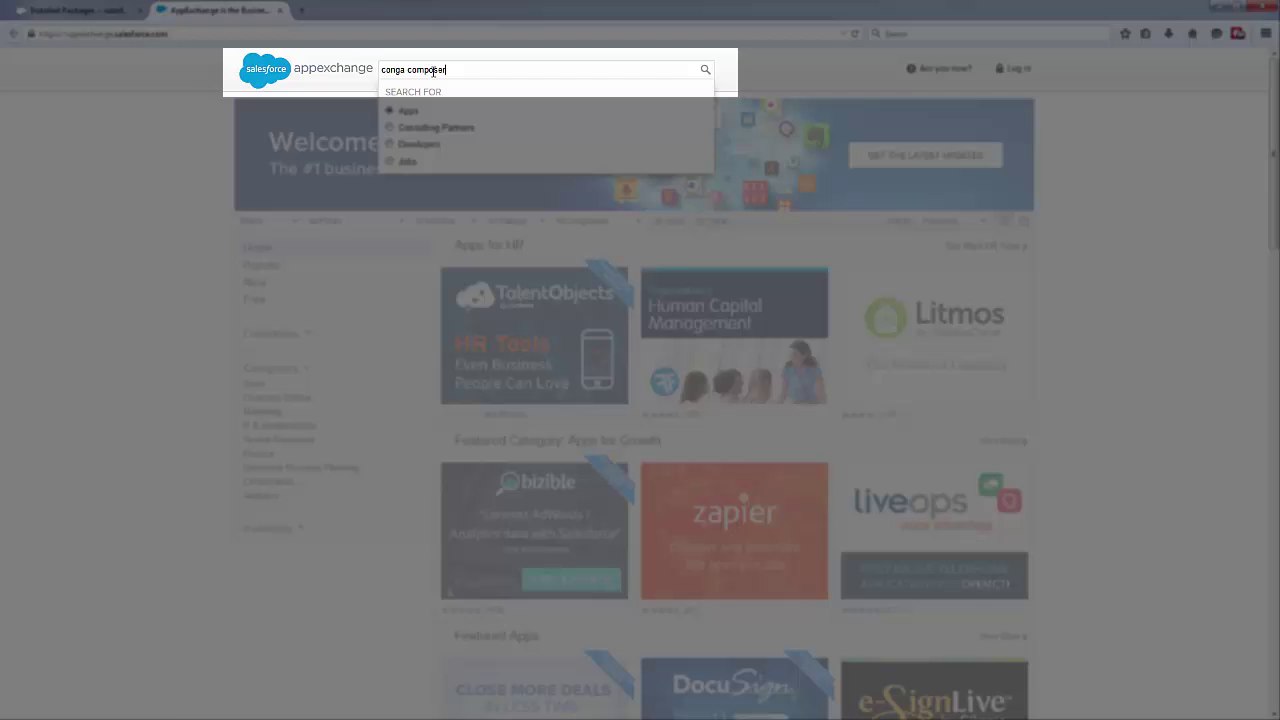
{"action": "key", "text": "Return"}
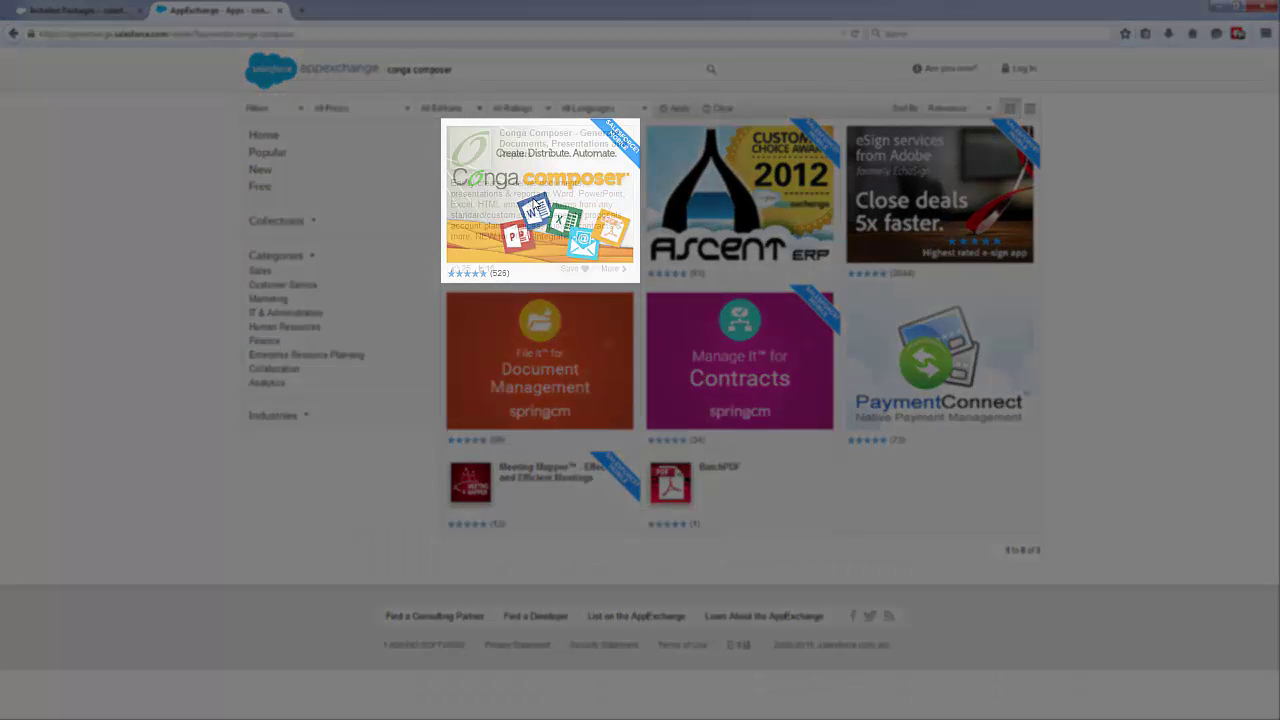
{"action": "left_click", "coordinate": [535, 205]}
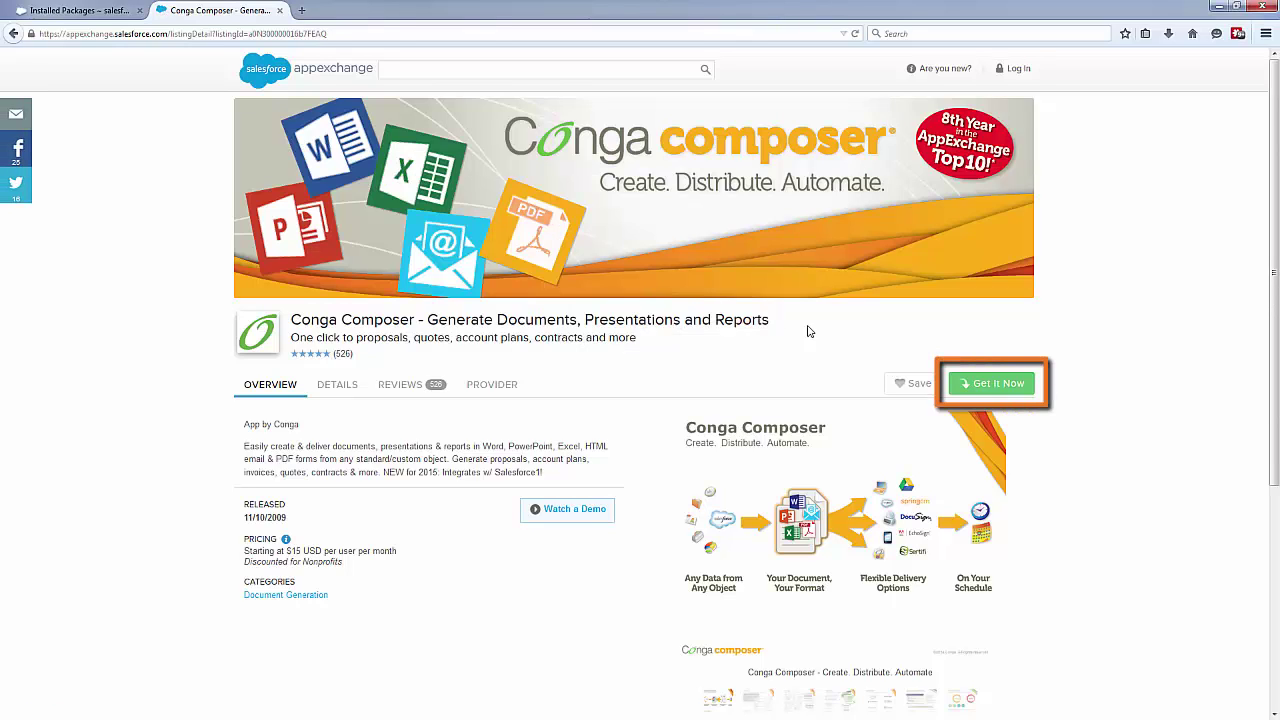
Get Conga Composer, log in to AppExchange, and confirm installing into production with terms accepted
{"action": "left_click", "coordinate": [975, 391]}
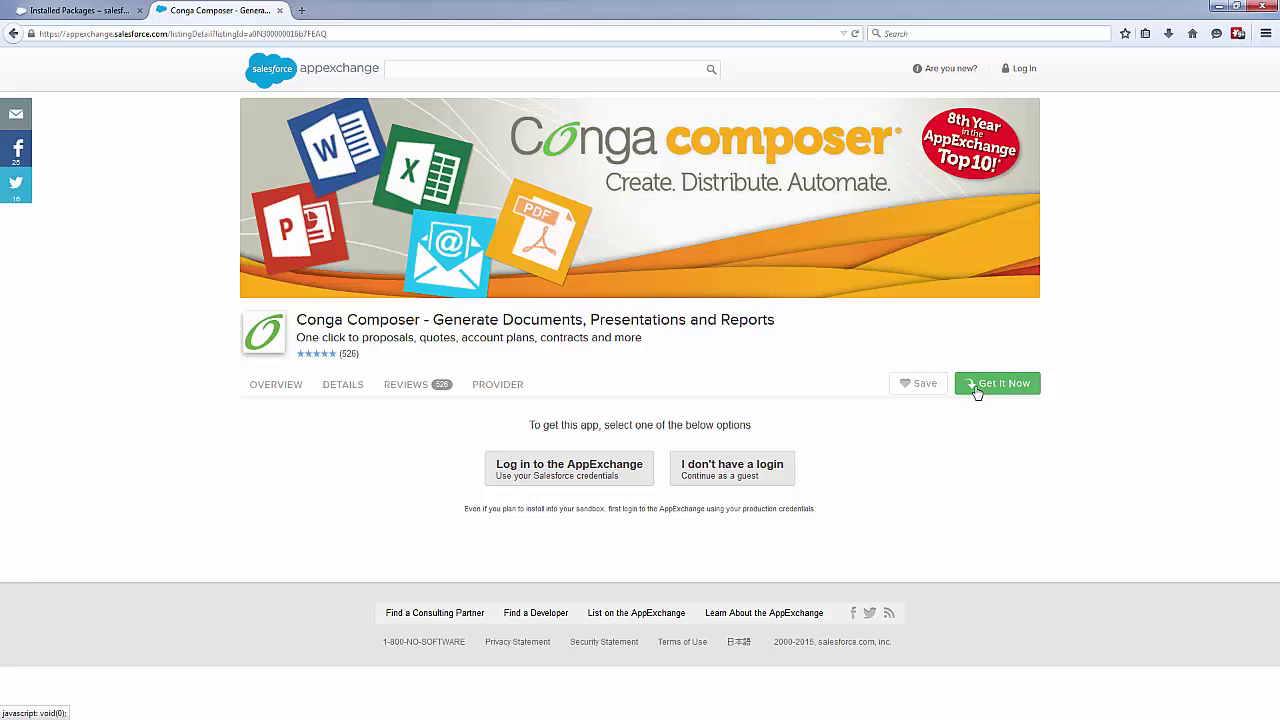
{"action": "left_click", "coordinate": [601, 478]}
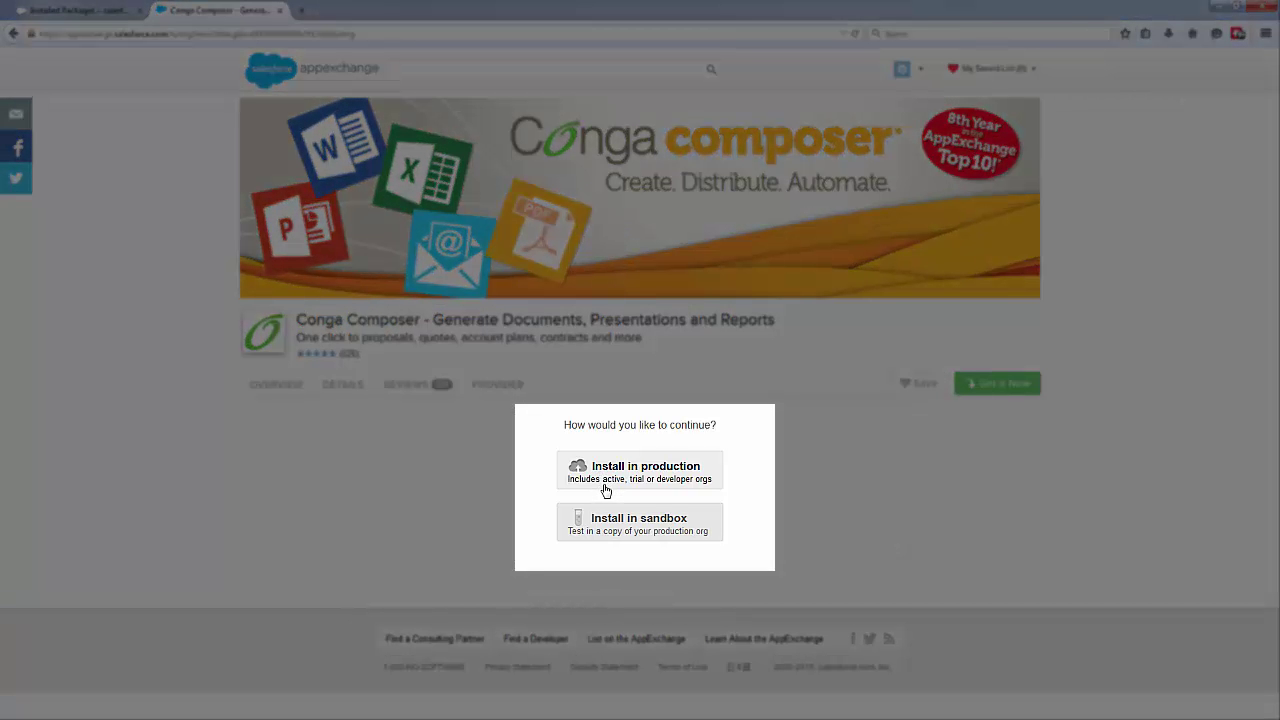
{"action": "left_click", "coordinate": [605, 491]}
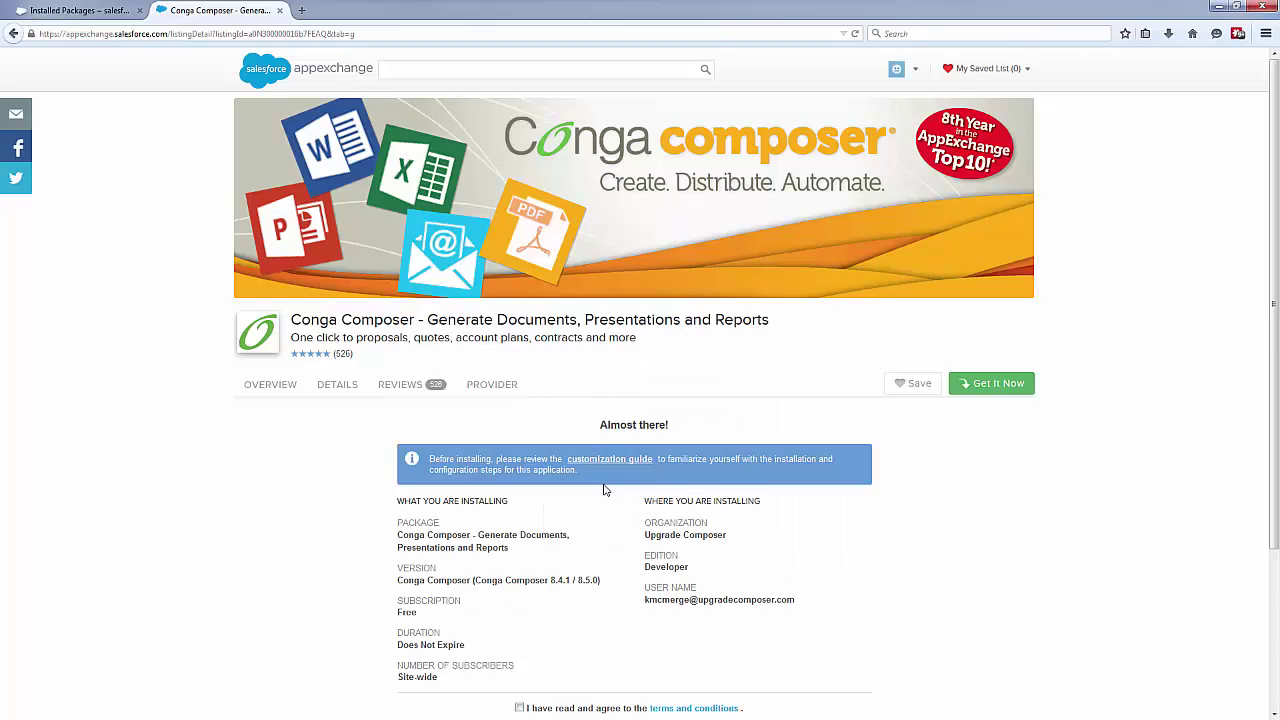
{"action": "scroll", "coordinate": [604, 490], "scroll_direction": "down", "scroll_amount": 3}
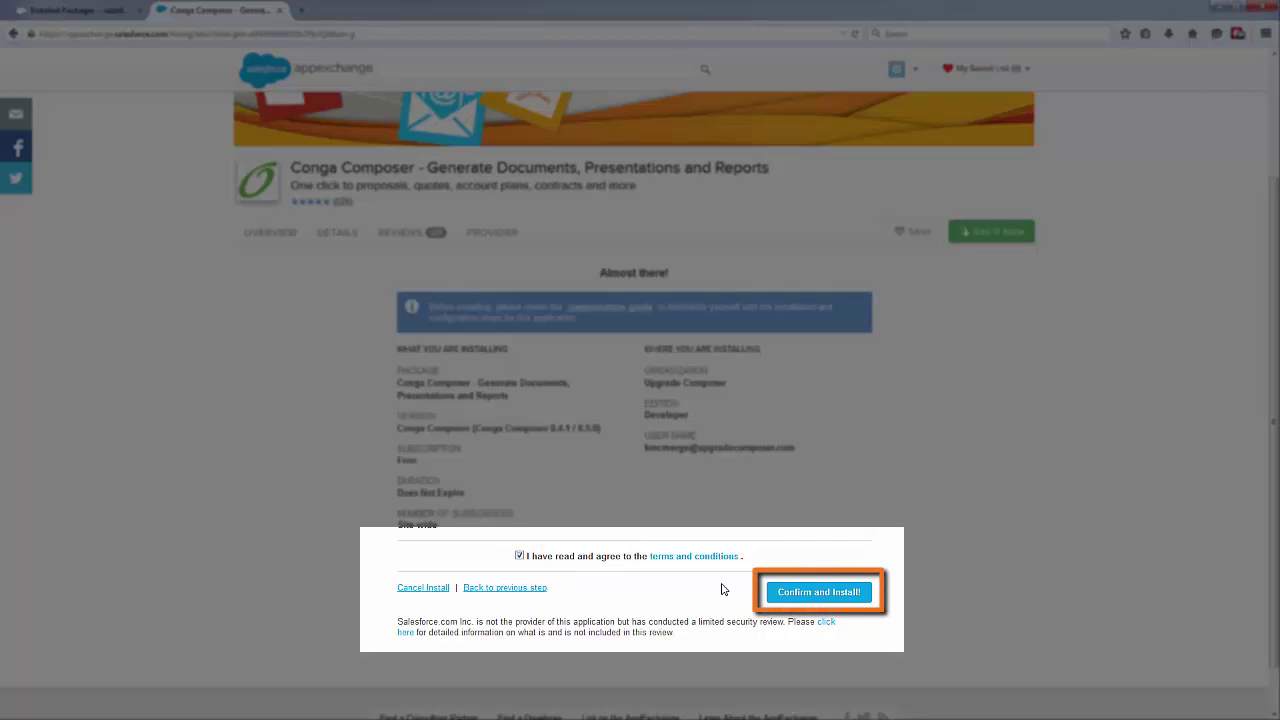
{"action": "left_click", "coordinate": [770, 592]}
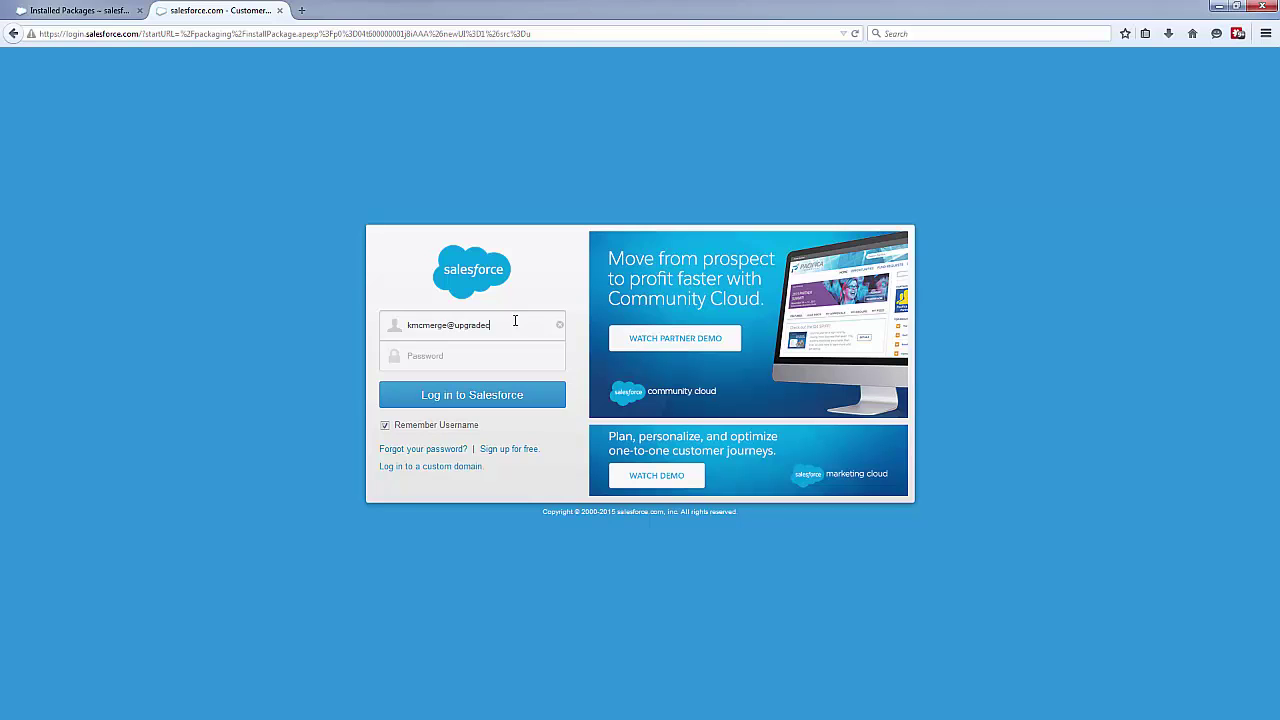
Log in with the Salesforce username and upgrade Conga Composer to 8.4.1 for all users
{"action": "type", "text": "*"}
{"action": "left_click", "coordinate": [541, 404]}
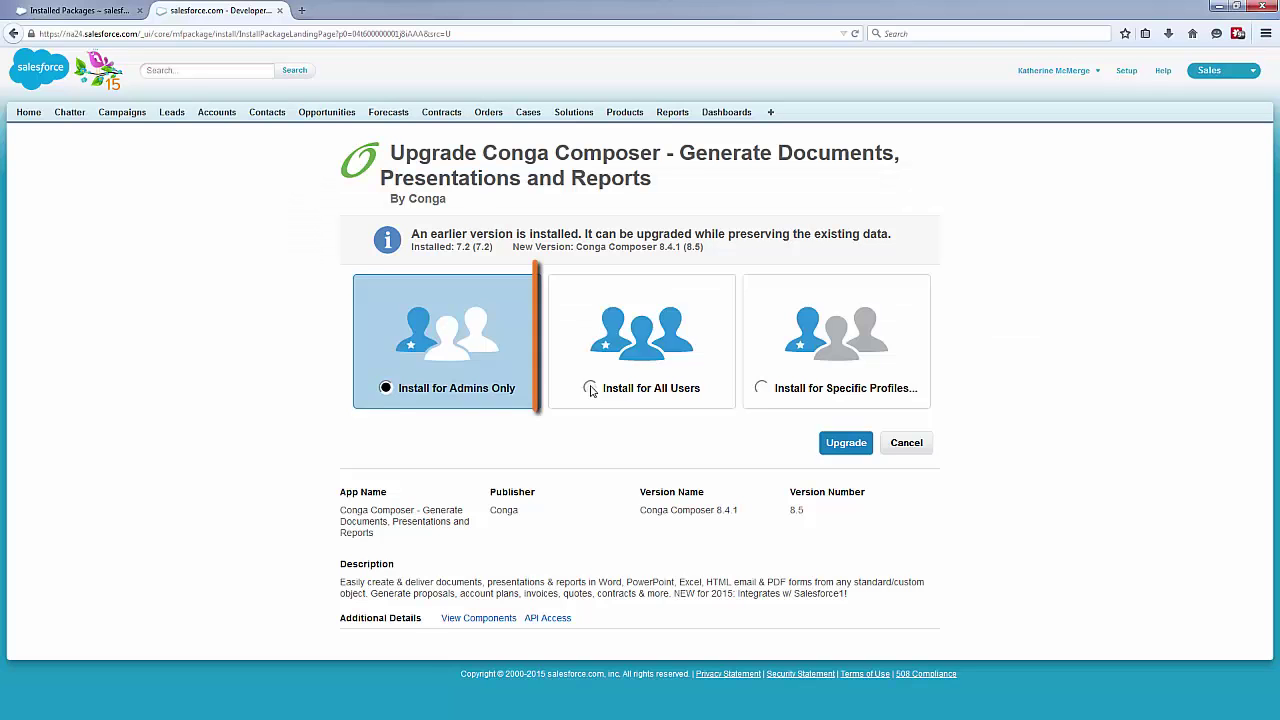
{"action": "left_click", "coordinate": [590, 389]}
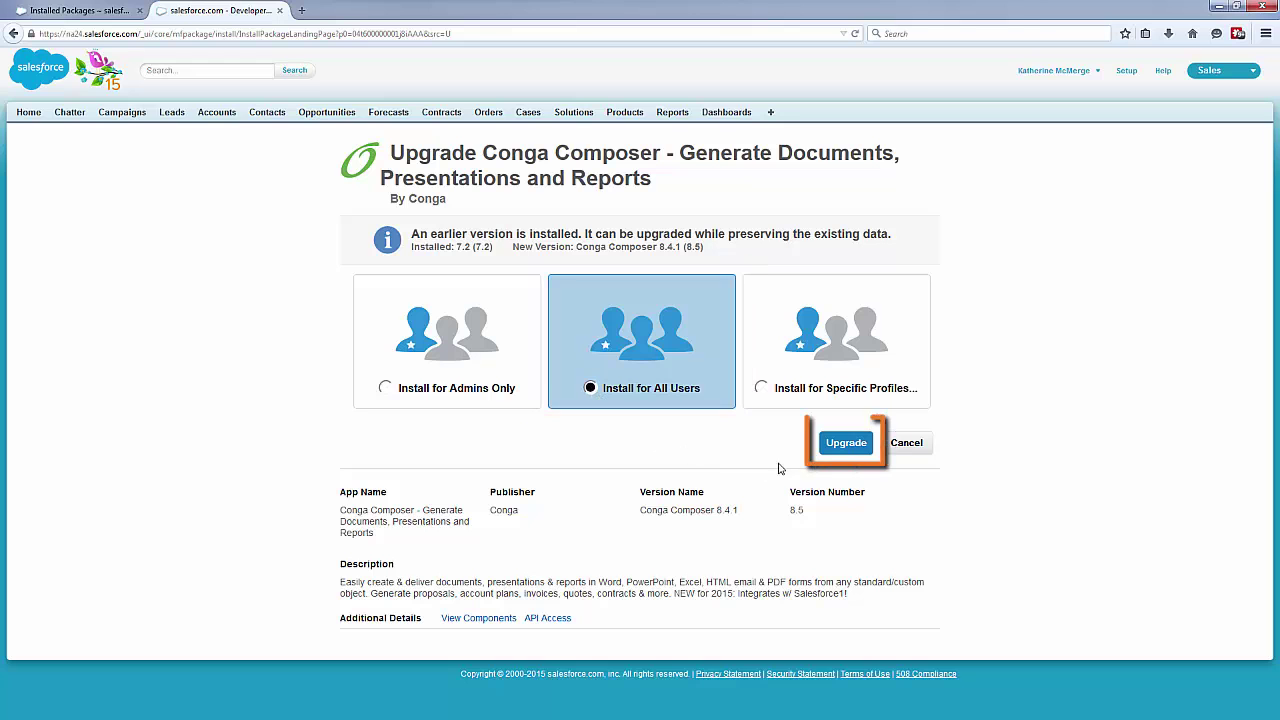
{"action": "left_click", "coordinate": [830, 450]}
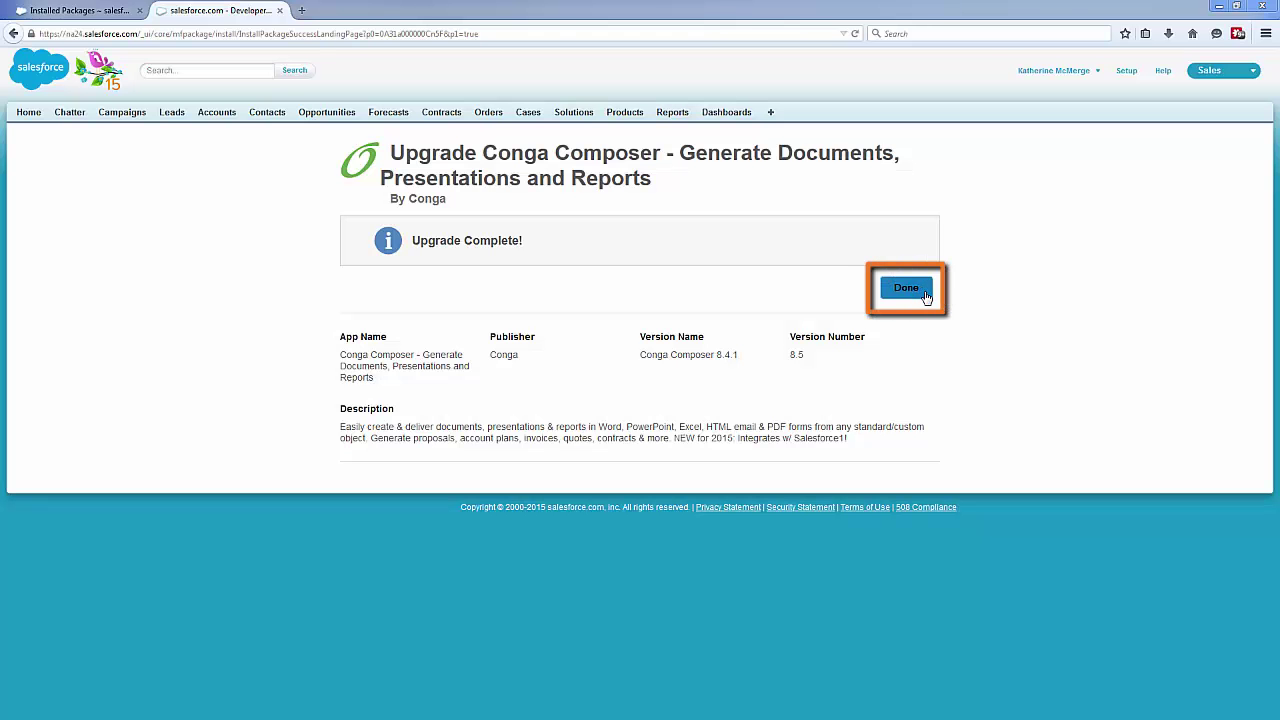
Return to Installed Packages, then reach Customize > Accounts > Buttons, Links, and Actions
{"action": "left_click", "coordinate": [926, 297]}
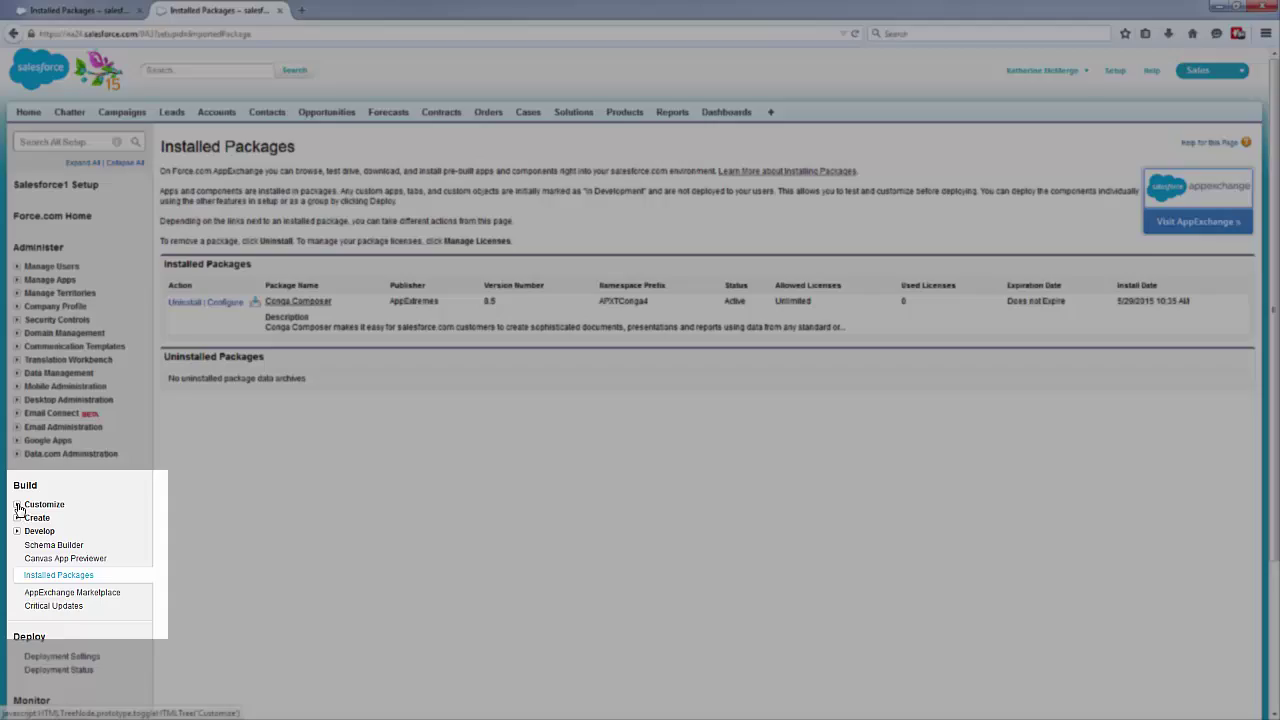
{"action": "left_click", "coordinate": [17, 505]}
{"action": "left_click", "coordinate": [28, 584]}
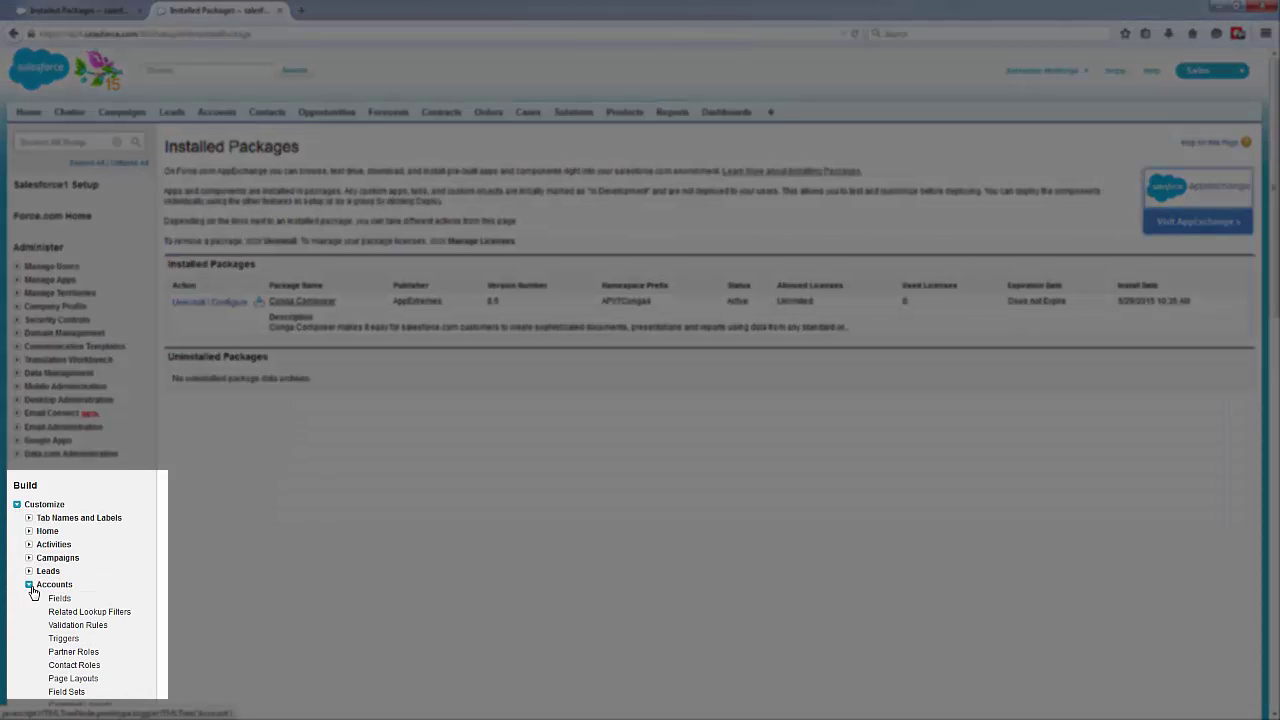
{"action": "scroll", "coordinate": [40, 590], "scroll_direction": "down", "scroll_amount": 3}
{"action": "left_click", "coordinate": [80, 580]}
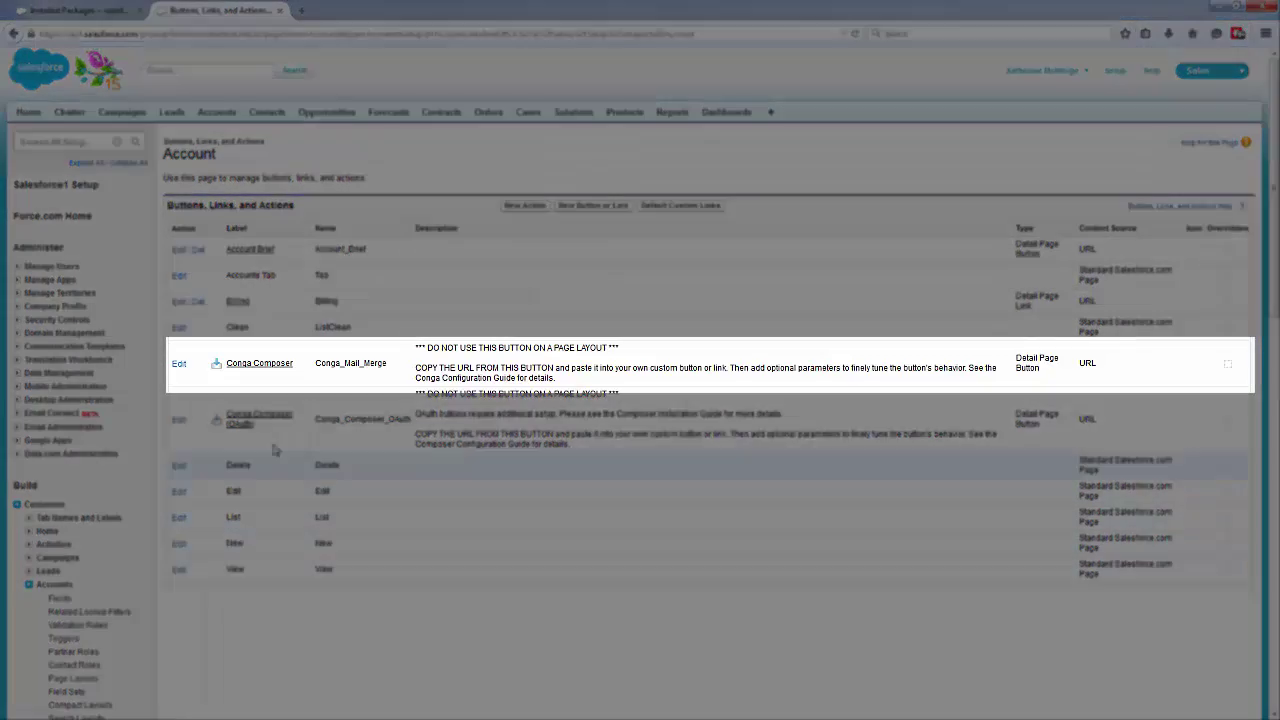
Copy the Conga Composer button's composer.congamerge.com URL and go back to the Account buttons list
{"action": "left_click", "coordinate": [276, 370]}
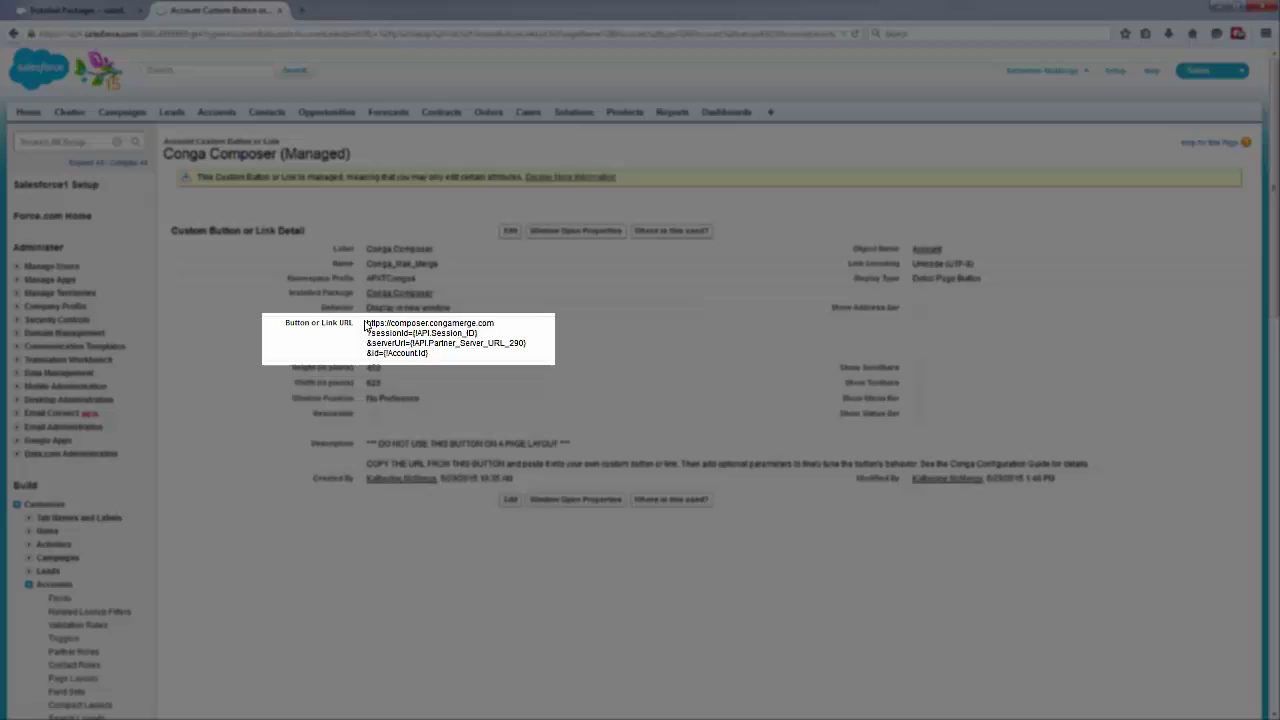
{"action": "left_click_drag", "start_coordinate": [367, 323], "coordinate": [430, 356]}
{"action": "right_click", "coordinate": [387, 341]}
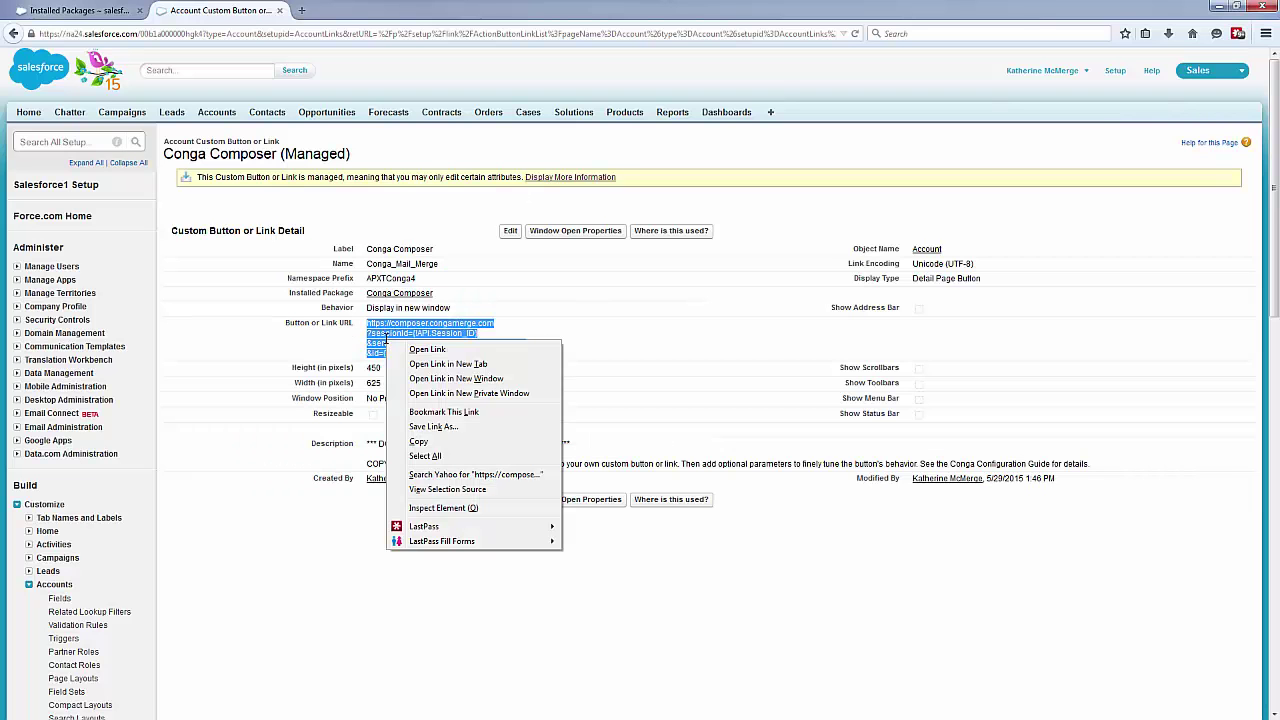
{"action": "left_click", "coordinate": [418, 441]}
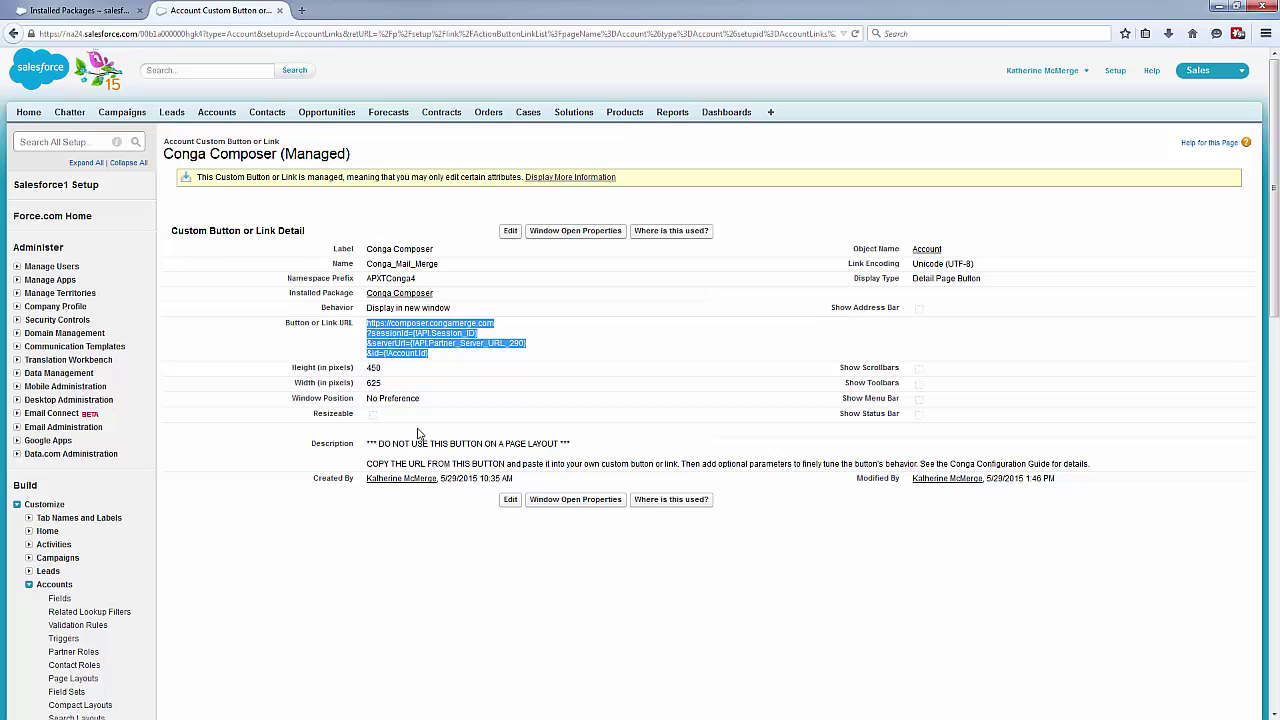
{"action": "left_click", "coordinate": [14, 35]}
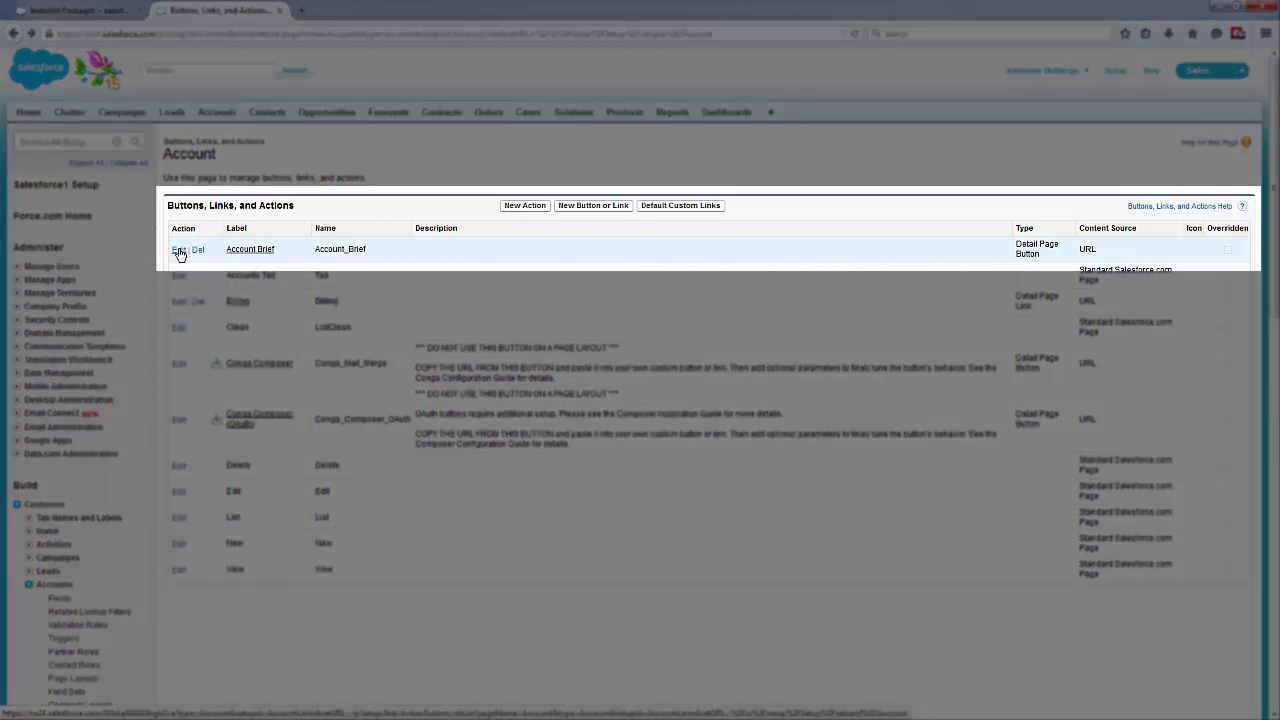
In the Account Brief button, replace the old appextremes URL with the pasted composer.congamerge.com URL
{"action": "left_click", "coordinate": [179, 251]}
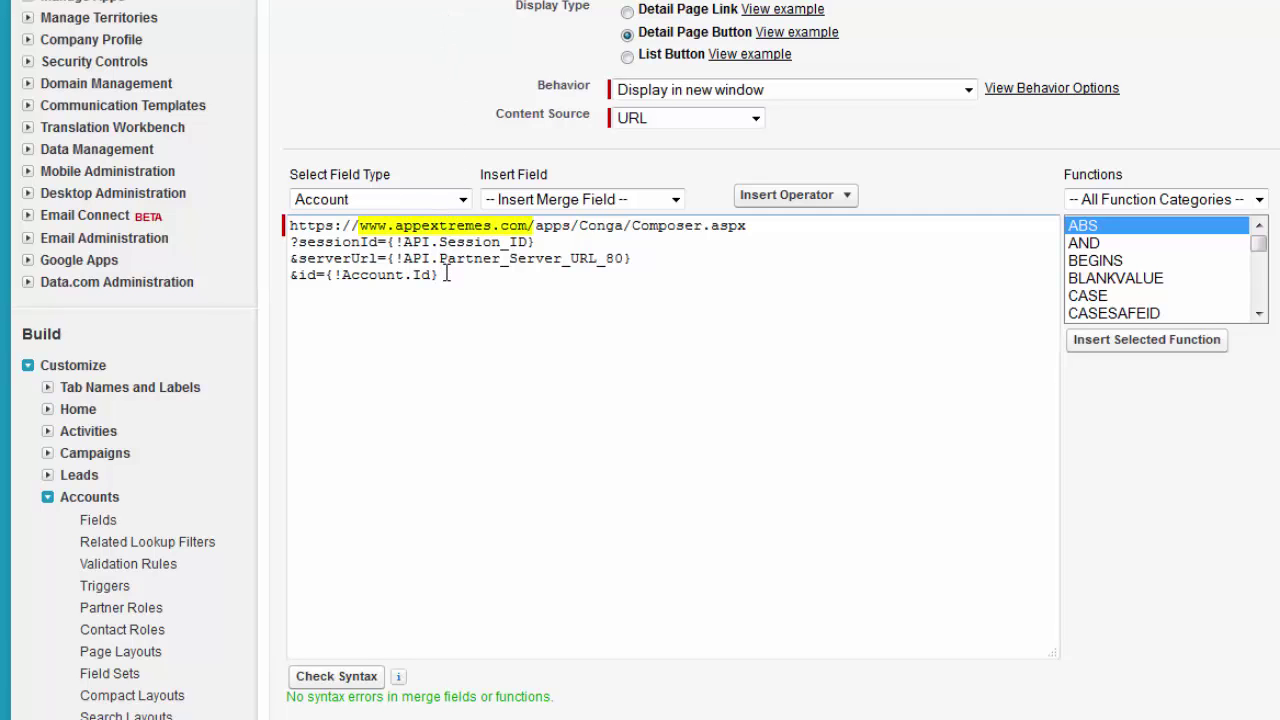
{"action": "left_click_drag", "start_coordinate": [449, 276], "coordinate": [286, 215]}
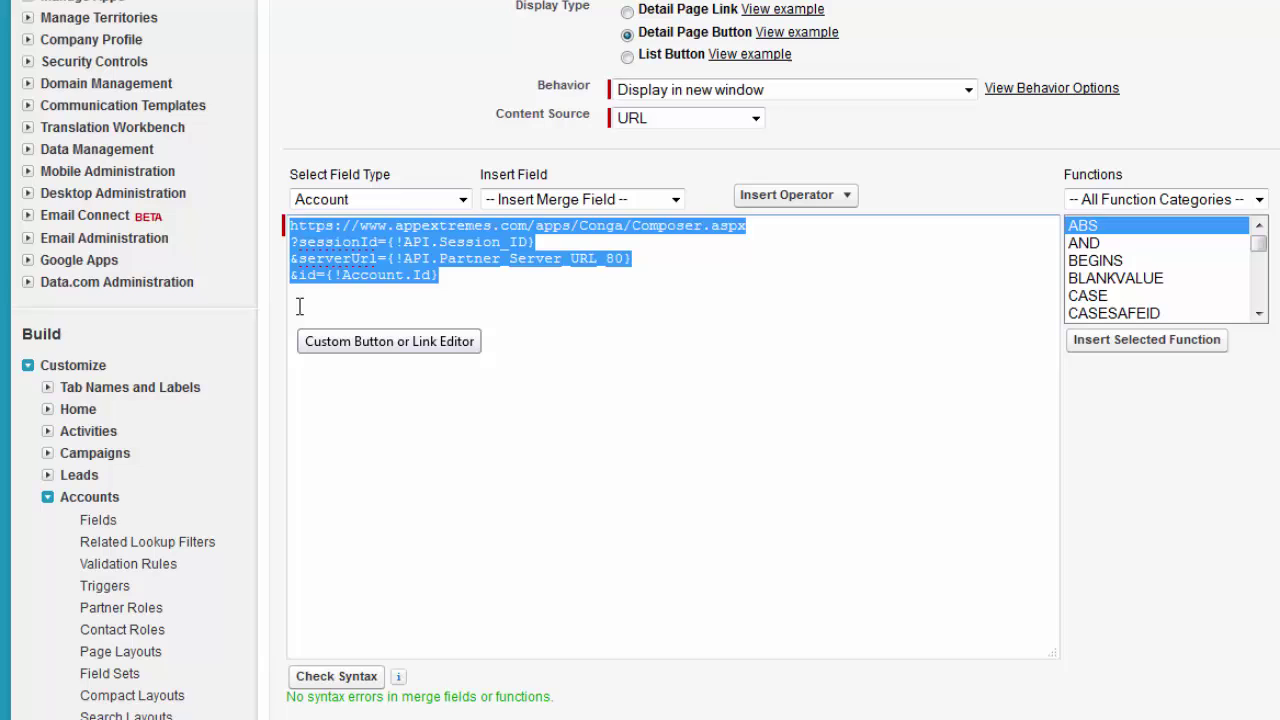
{"action": "key", "text": "Delete"}
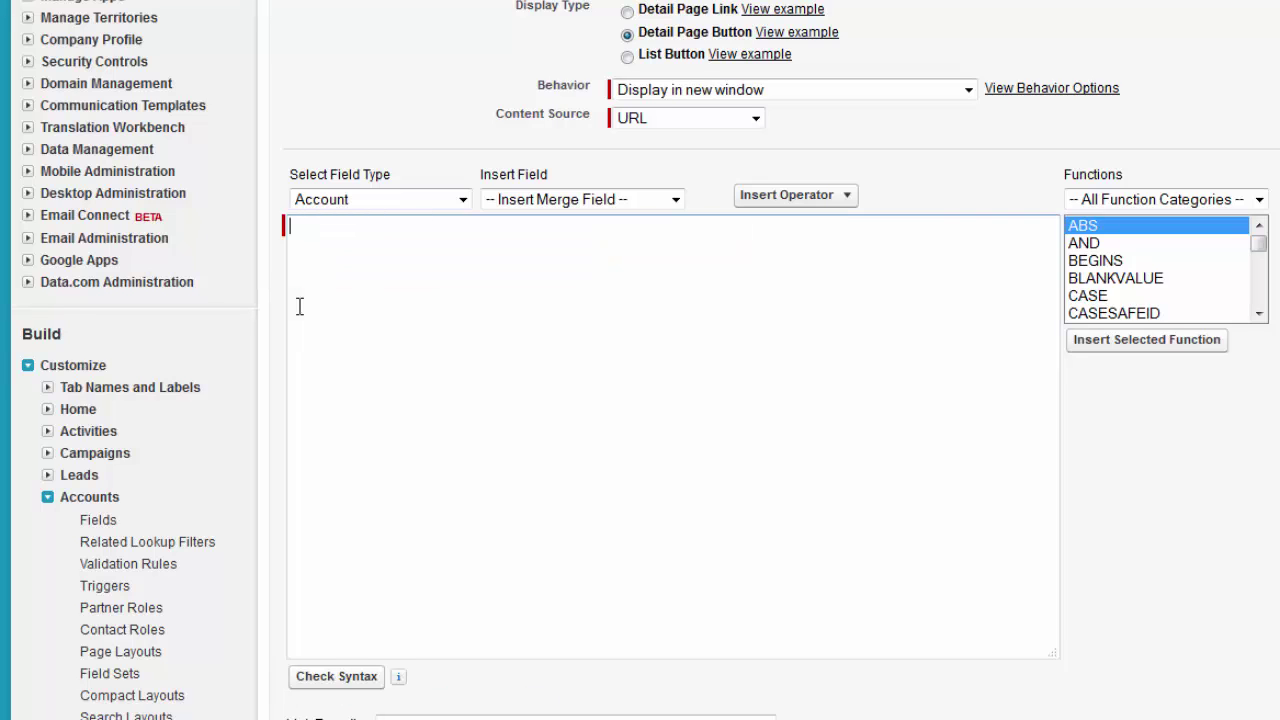
{"action": "right_click", "coordinate": [299, 232]}
{"action": "left_click", "coordinate": [352, 333]}
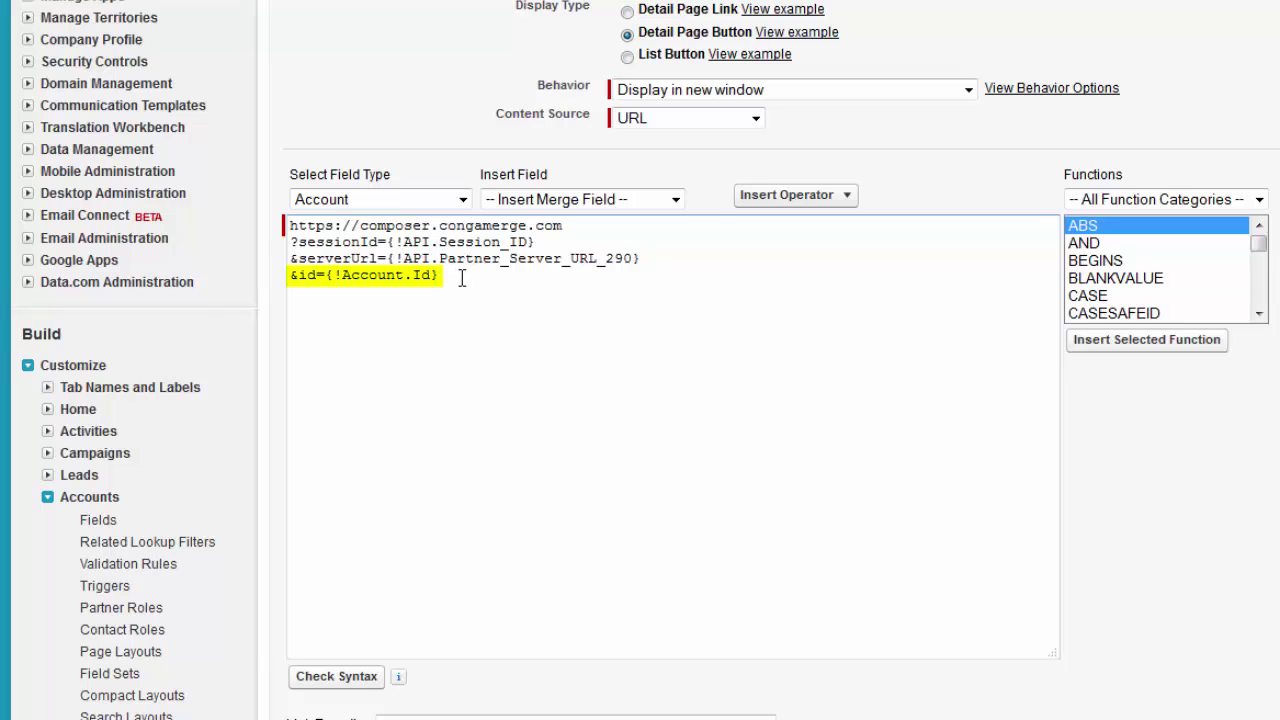
Check the Account Id parameter against the Account merge fields and save the button
{"action": "left_click_drag", "start_coordinate": [466, 277], "coordinate": [288, 281]}
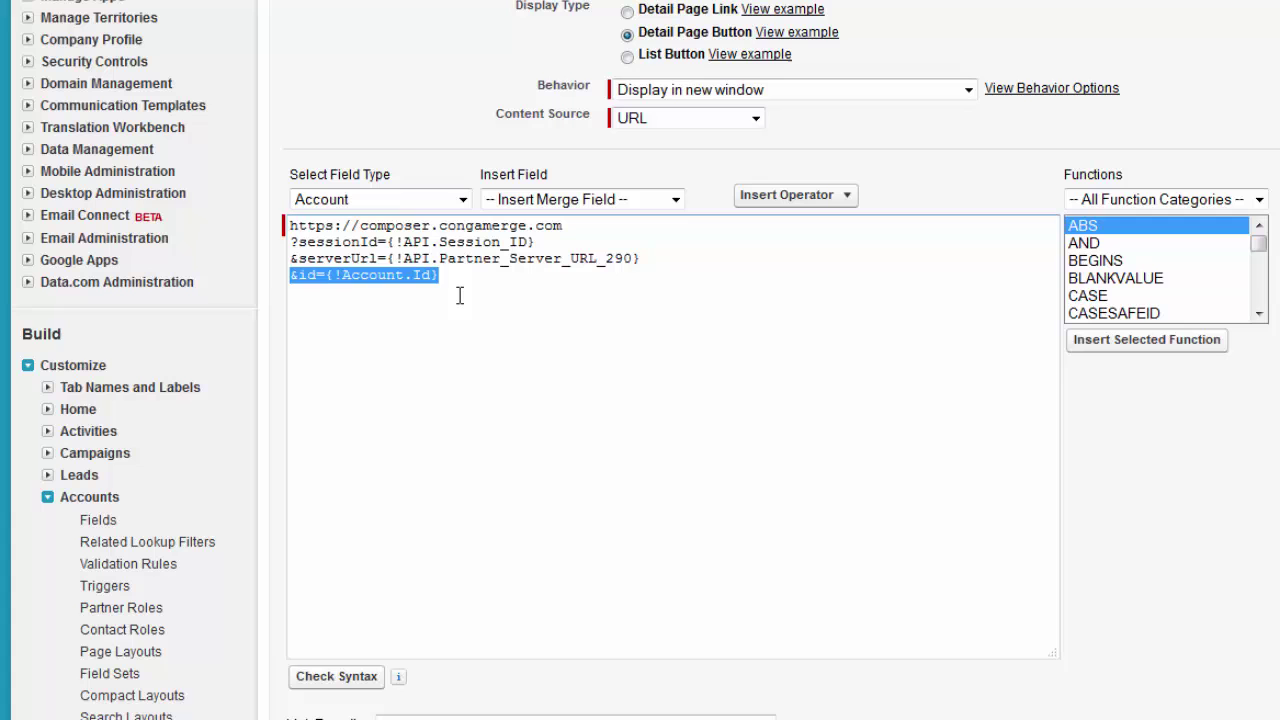
{"action": "left_click", "coordinate": [462, 200]}
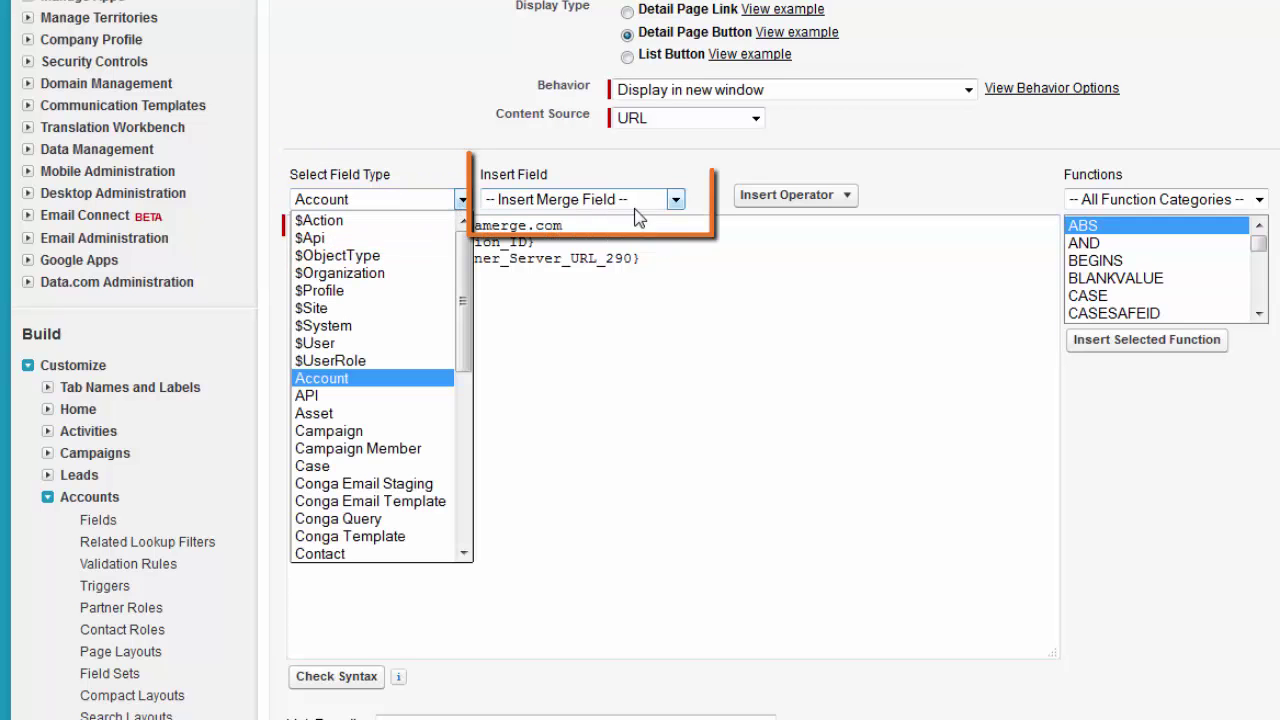
{"action": "left_click", "coordinate": [675, 200]}
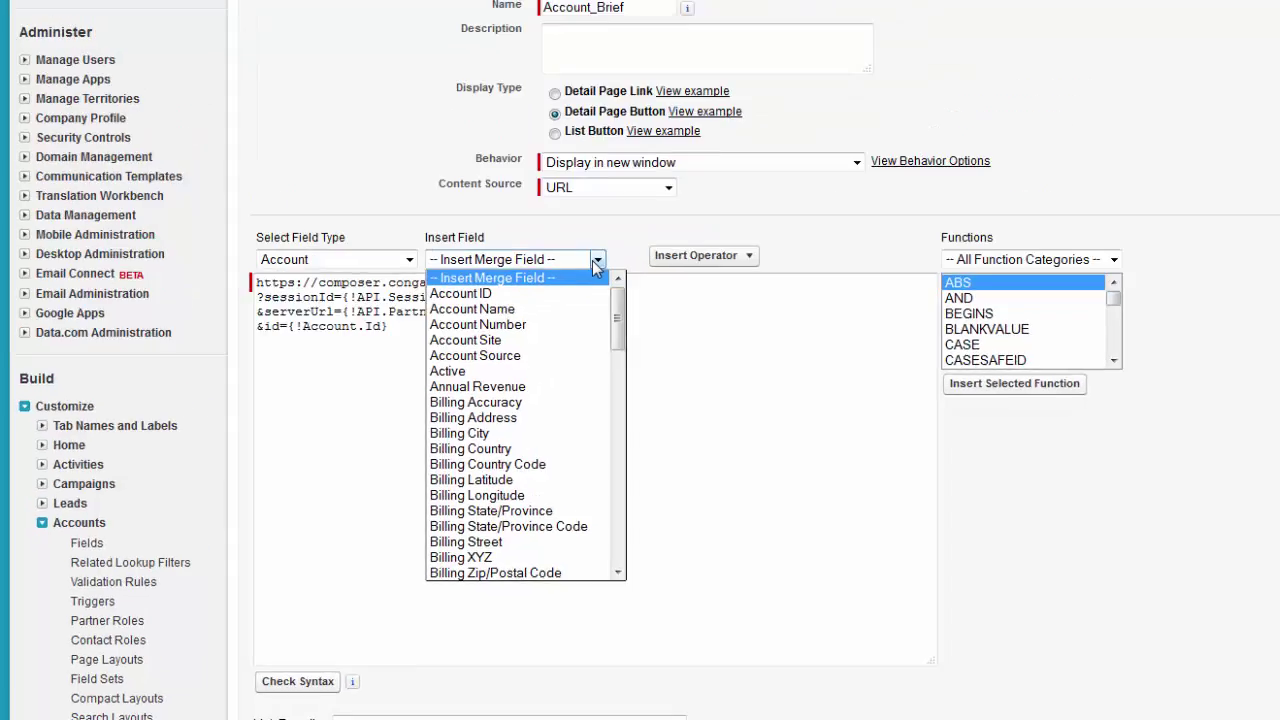
{"action": "left_click", "coordinate": [511, 188]}
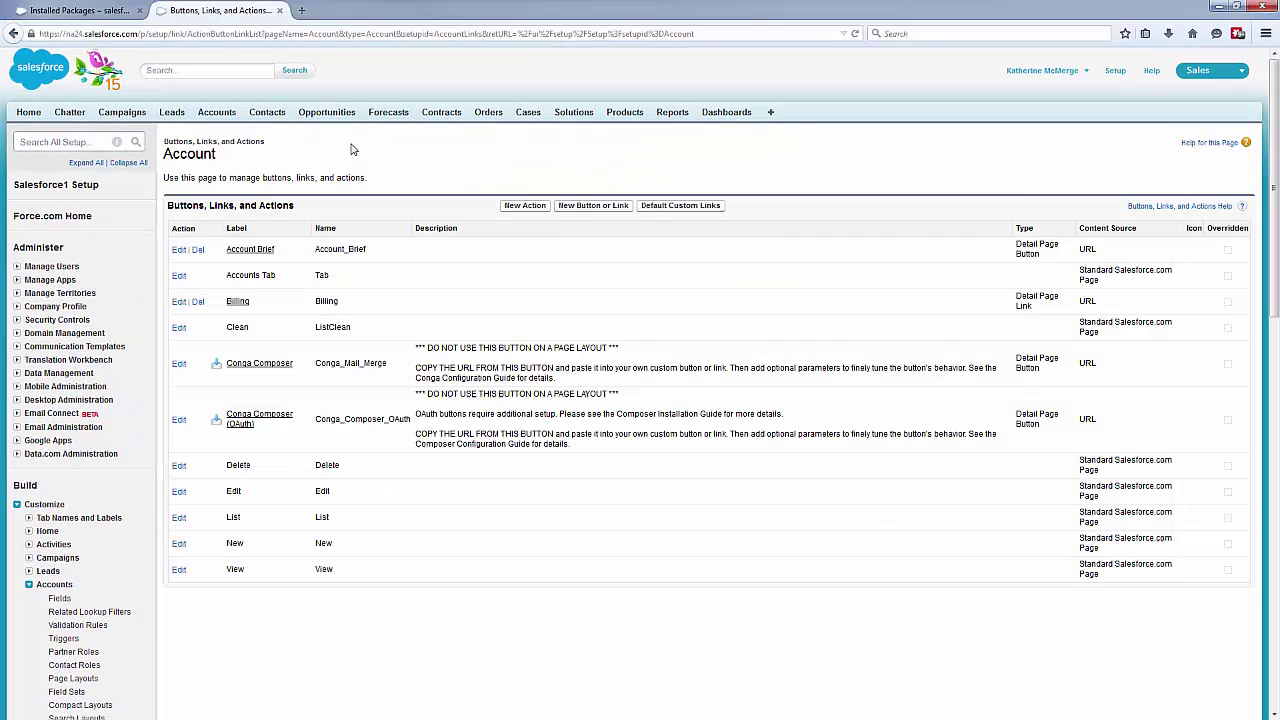
Launch Account Brief from the Grand Hotels & Resorts Ltd account to confirm Conga Composer 8 opens
{"action": "left_click", "coordinate": [217, 113]}
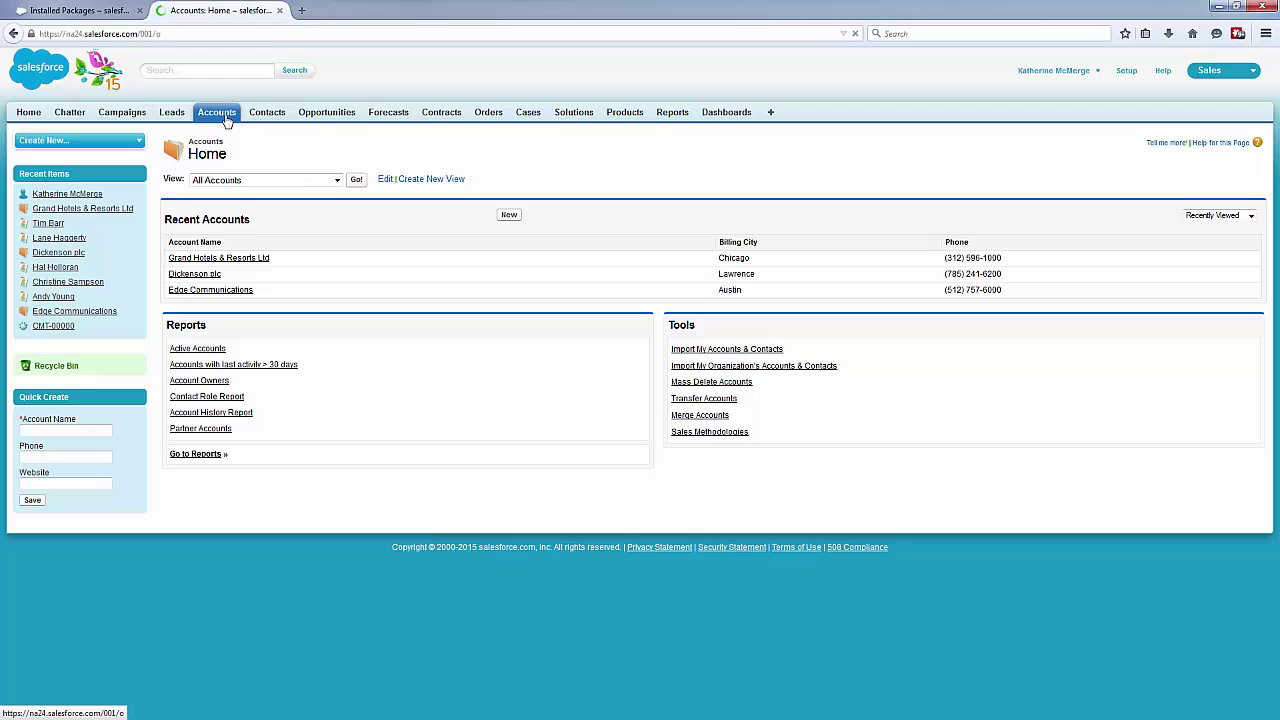
{"action": "left_click", "coordinate": [238, 261]}
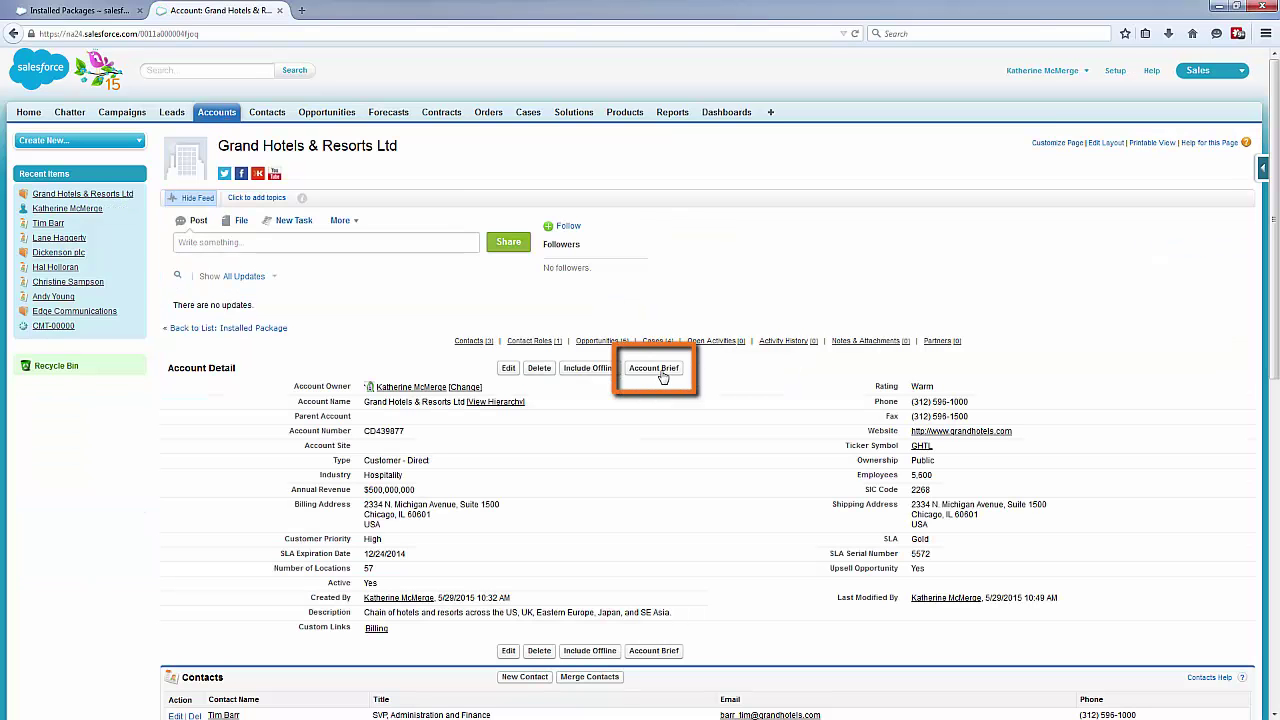
{"action": "left_click", "coordinate": [655, 368]}
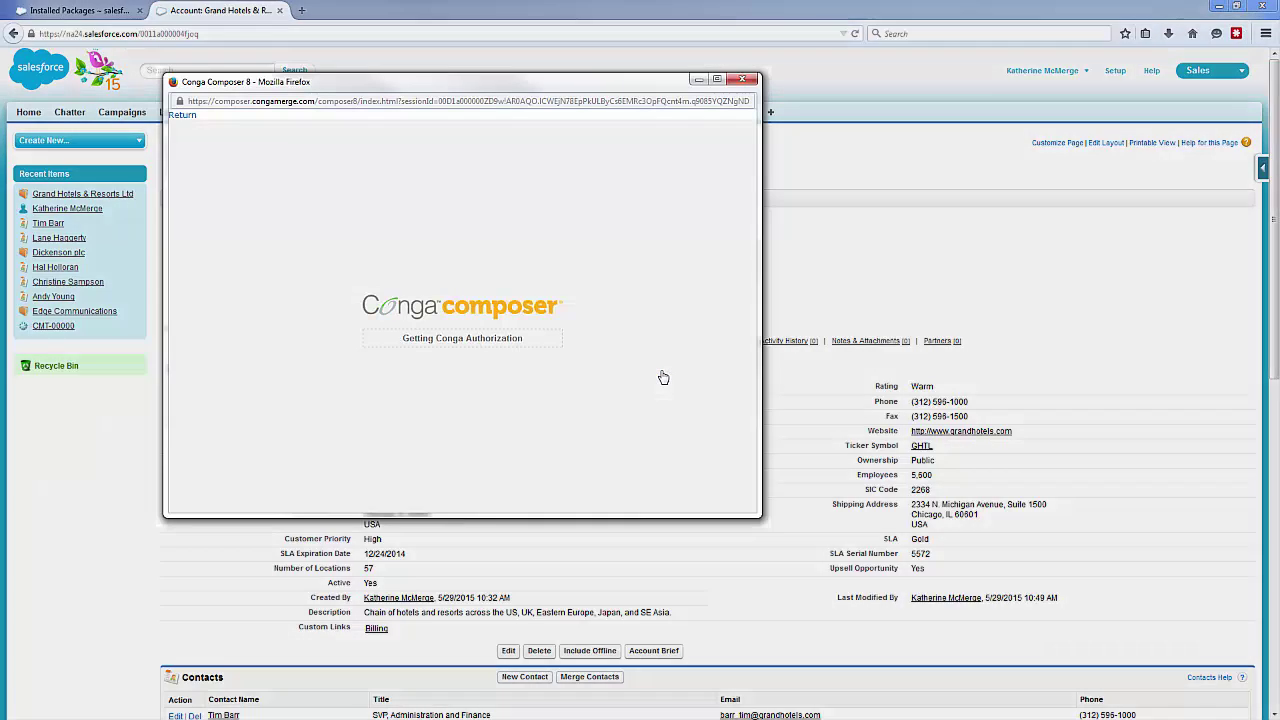